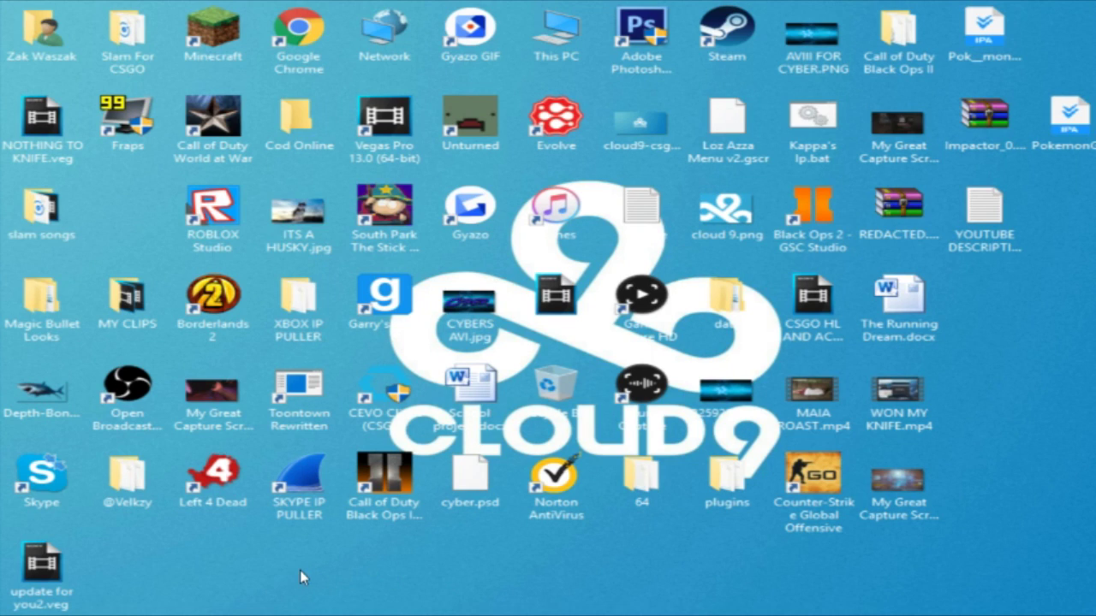
Right-click the empty desktop to show the menu with Graphics Properties
{"action": "right_click", "coordinate": [368, 572]}
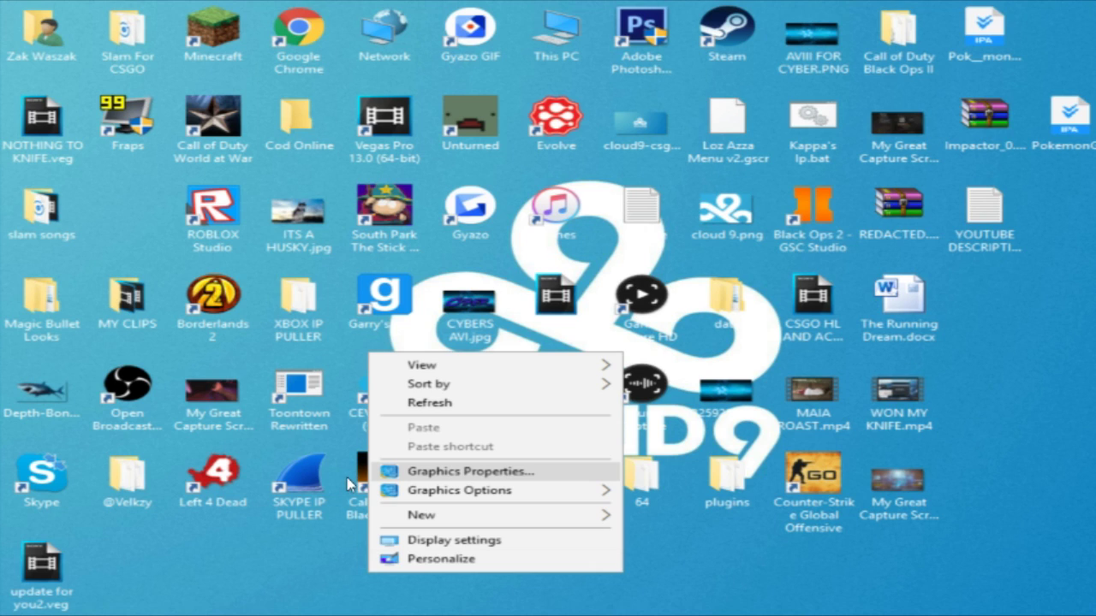
Open Graphics Properties and try applying Maintain Aspect Ratio scaling
{"action": "key", "text": "Return"}
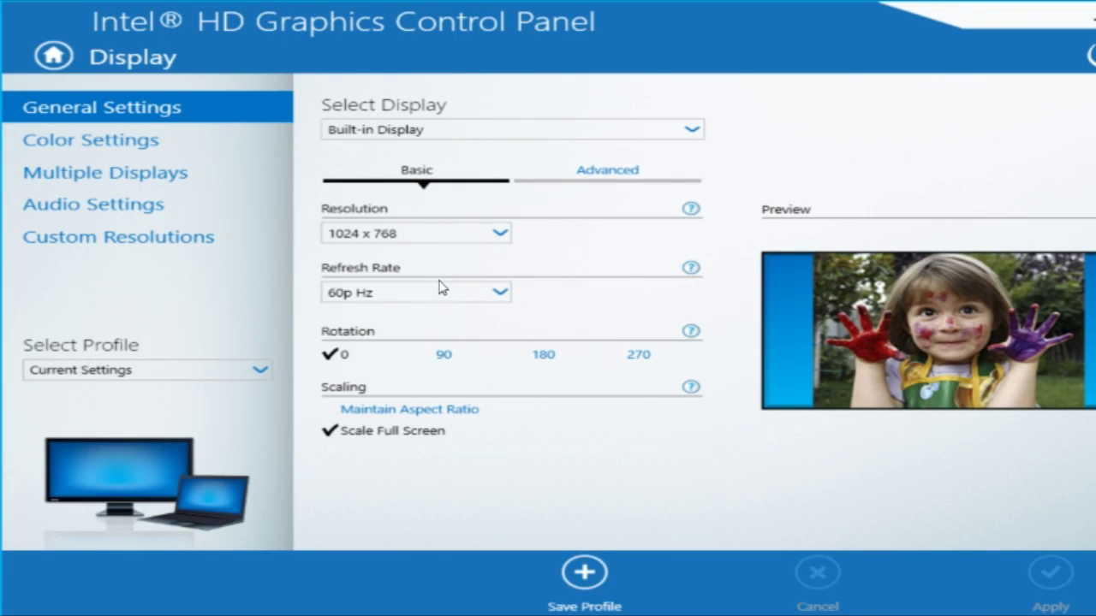
{"action": "left_click", "coordinate": [383, 236]}
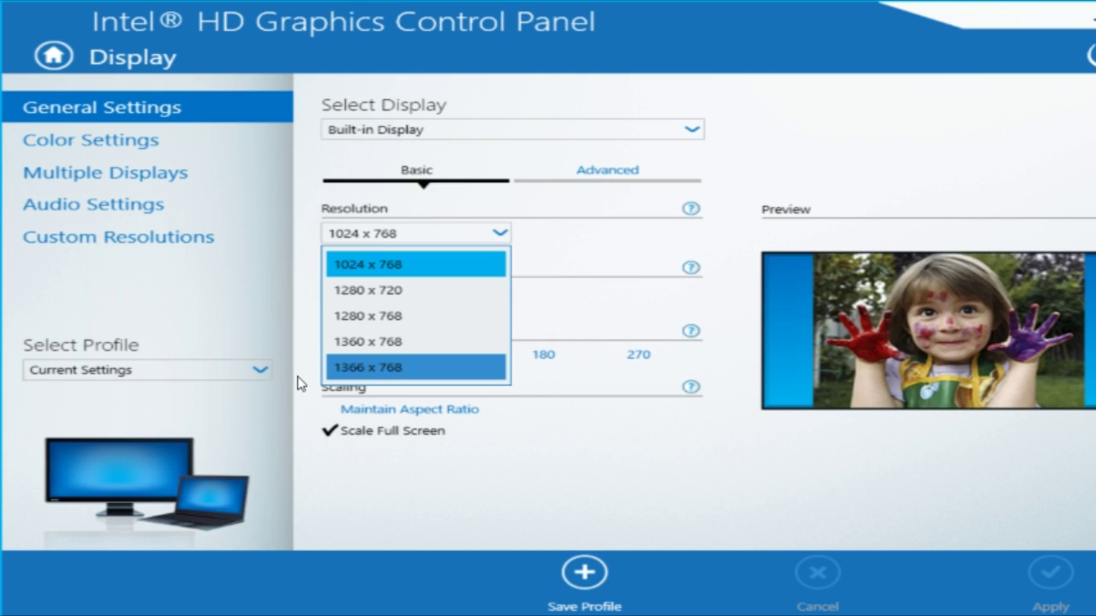
{"action": "left_click", "coordinate": [291, 277]}
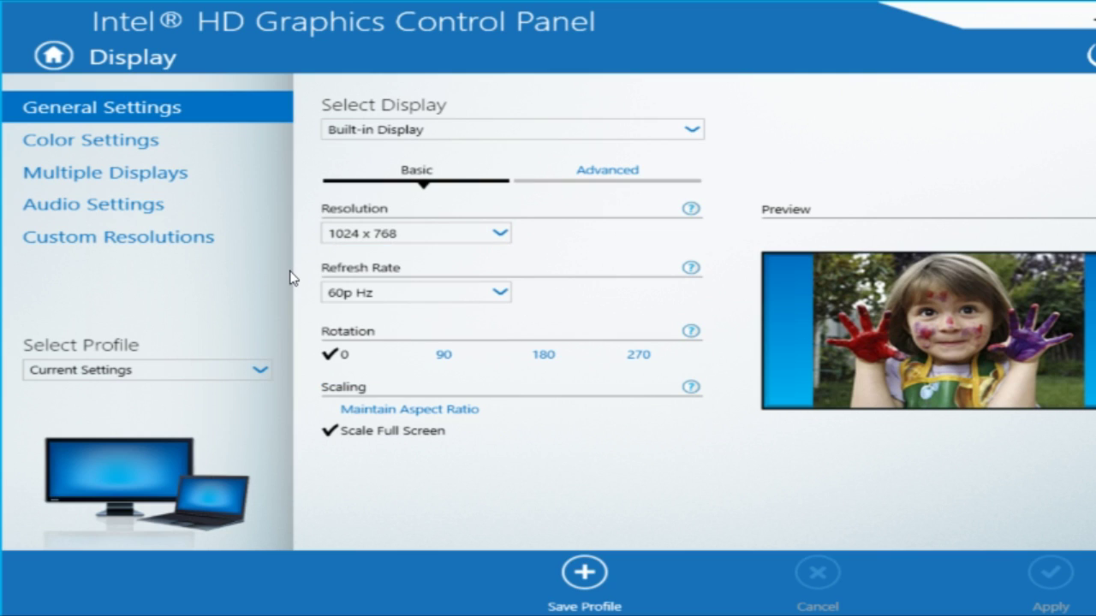
{"action": "left_click", "coordinate": [315, 411]}
{"action": "left_click", "coordinate": [1050, 573]}
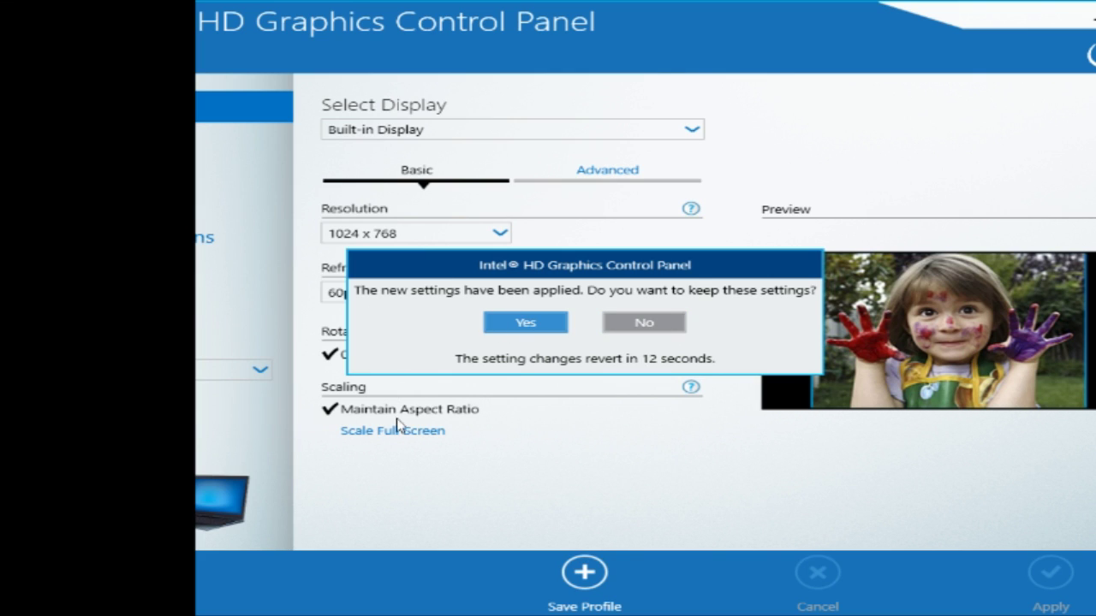
{"action": "left_click", "coordinate": [484, 329]}
Switch scaling back to full screen, apply 1366 x 768 and keep the settings
{"action": "left_click", "coordinate": [323, 430]}
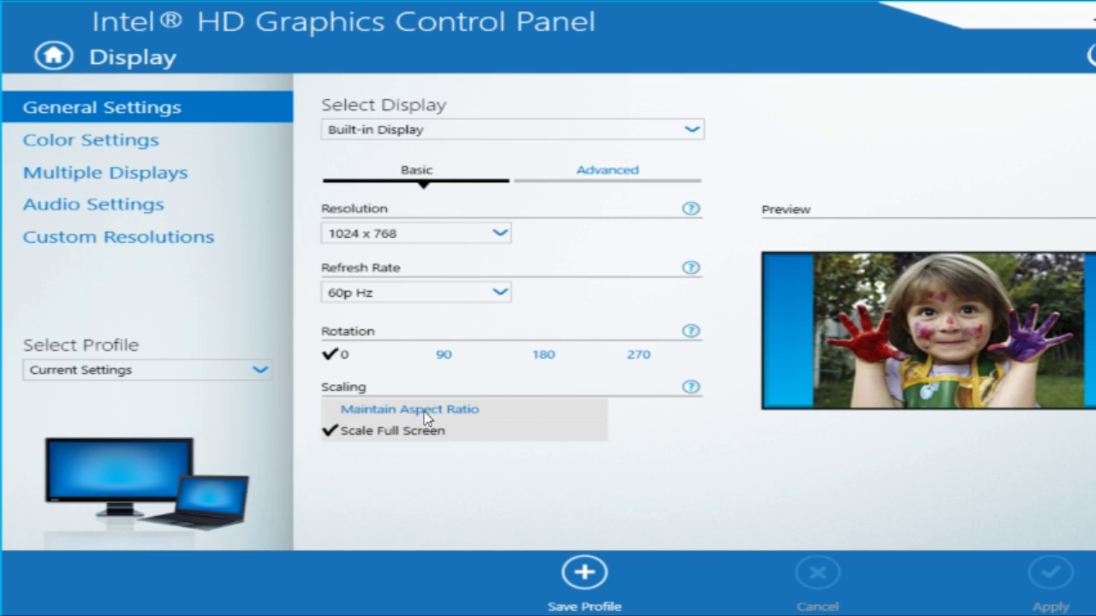
{"action": "left_click", "coordinate": [331, 236]}
{"action": "left_click", "coordinate": [463, 368]}
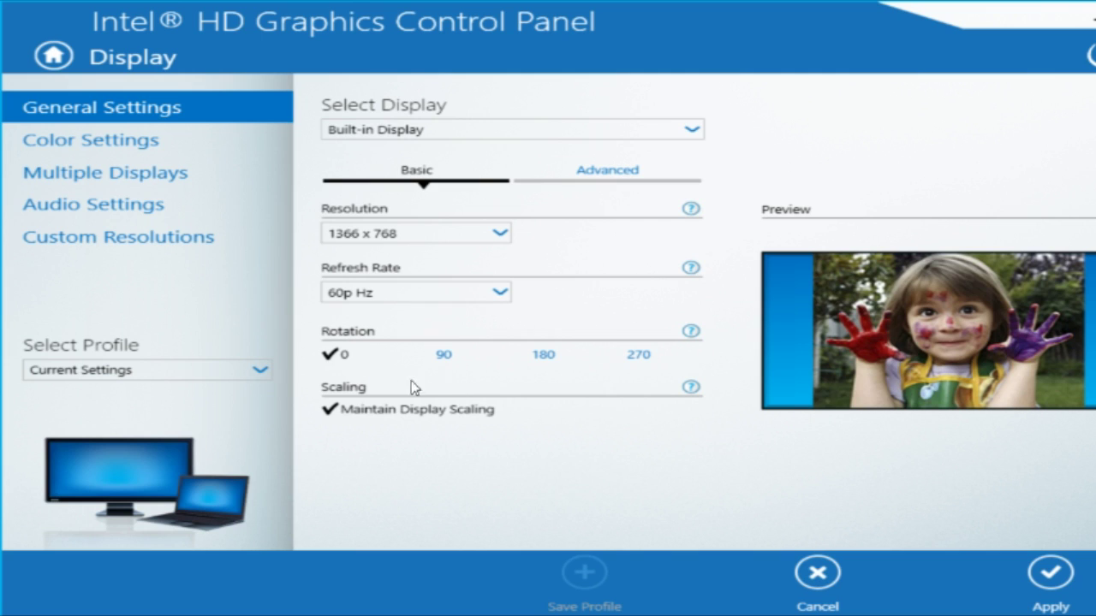
{"action": "left_click", "coordinate": [1050, 573]}
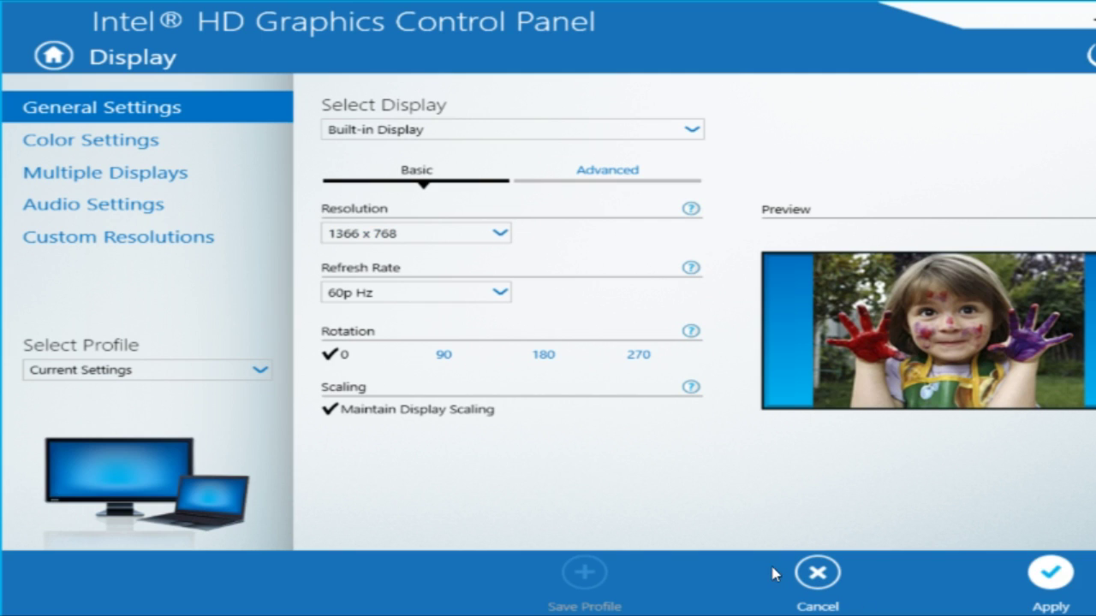
{"action": "left_click", "coordinate": [402, 324]}
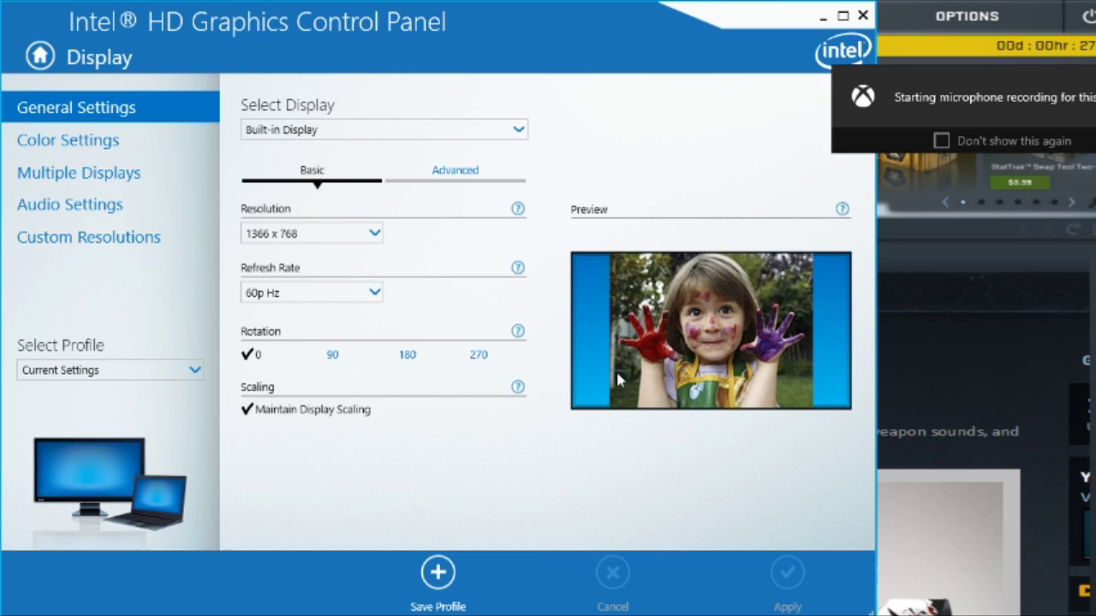
Apply 1024 x 768 resolution with Scale Full Screen and confirm keeping it
{"action": "left_click", "coordinate": [375, 242]}
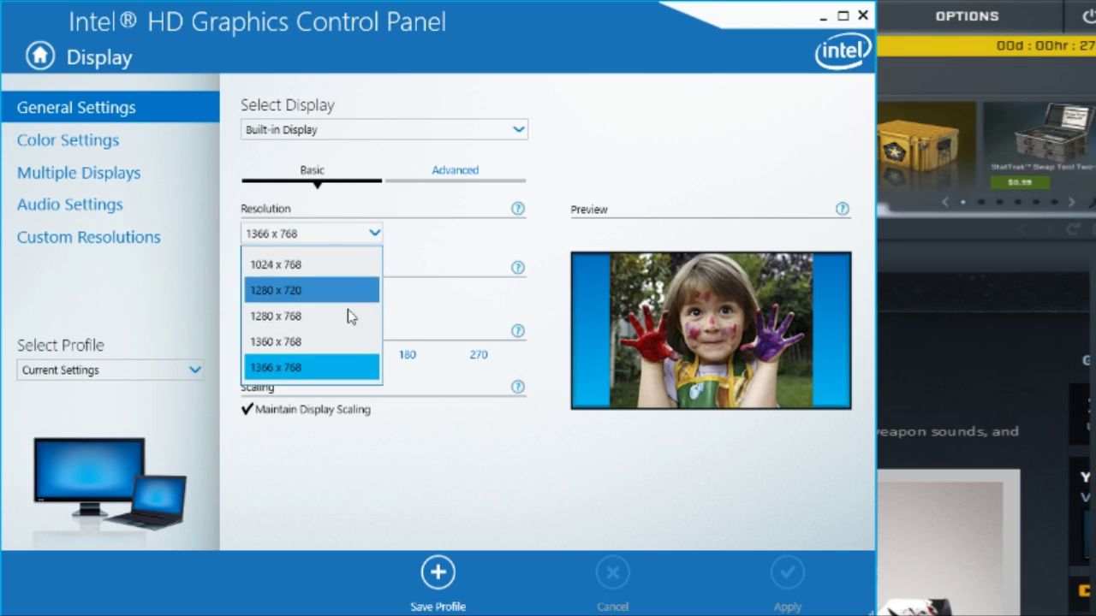
{"action": "left_click", "coordinate": [325, 272]}
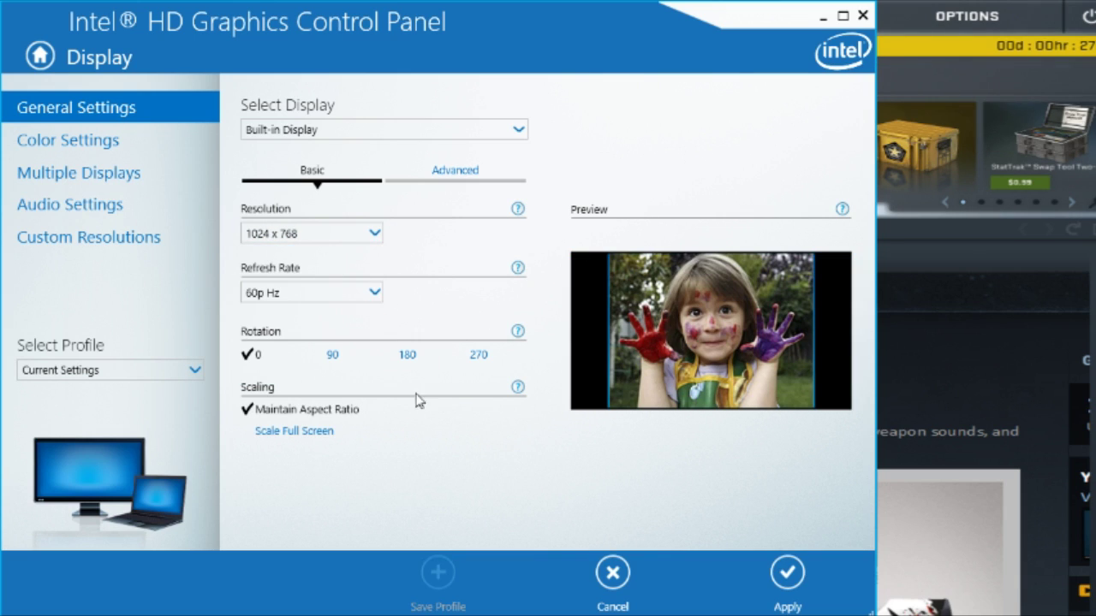
{"action": "left_click", "coordinate": [325, 432]}
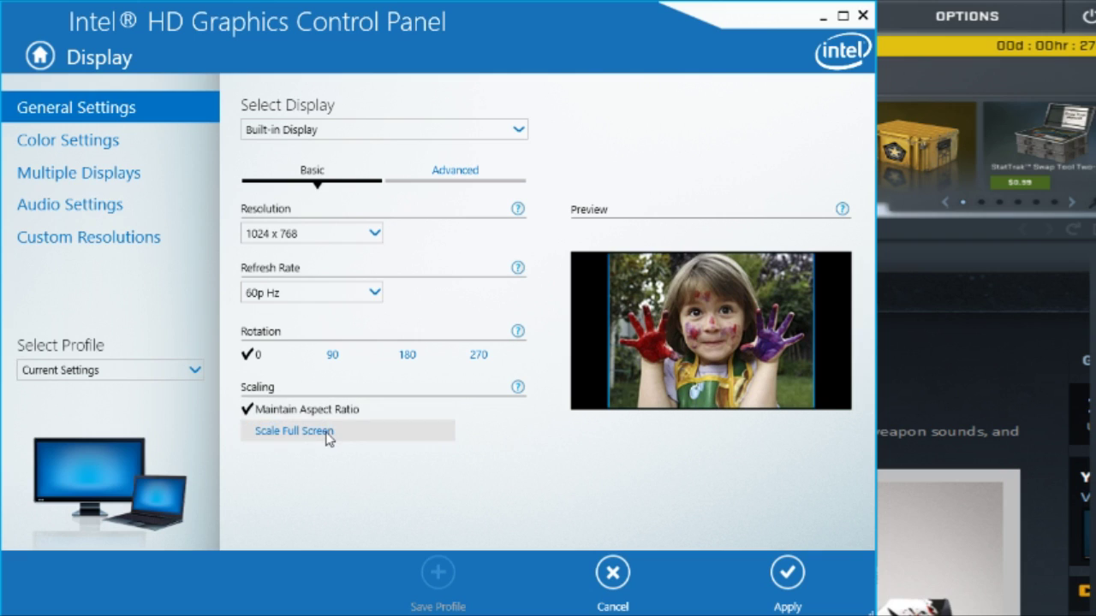
{"action": "left_click", "coordinate": [786, 573]}
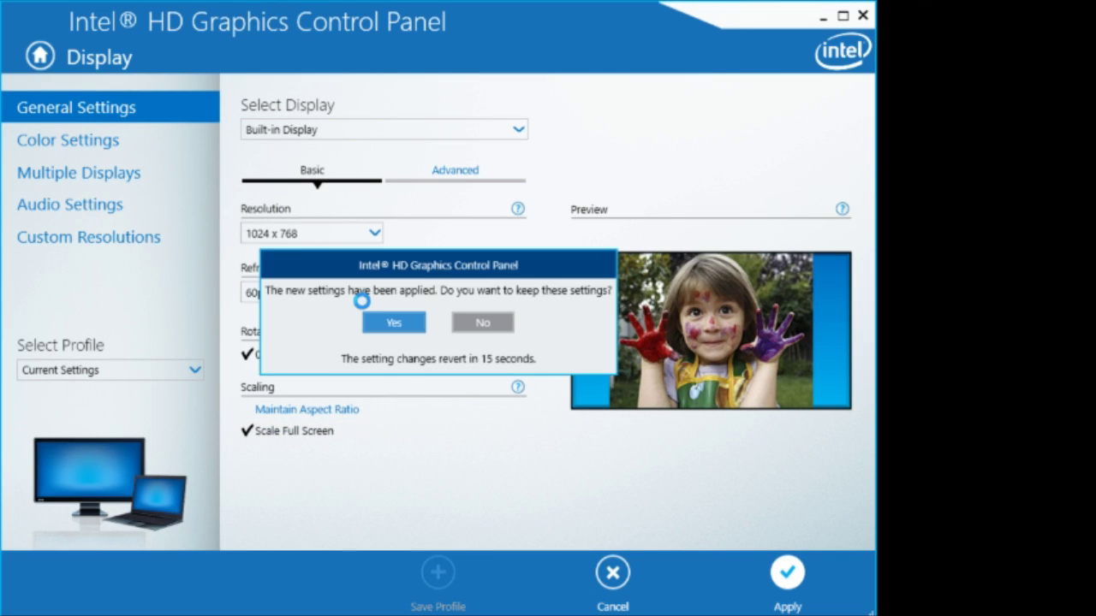
{"action": "left_click", "coordinate": [418, 325]}
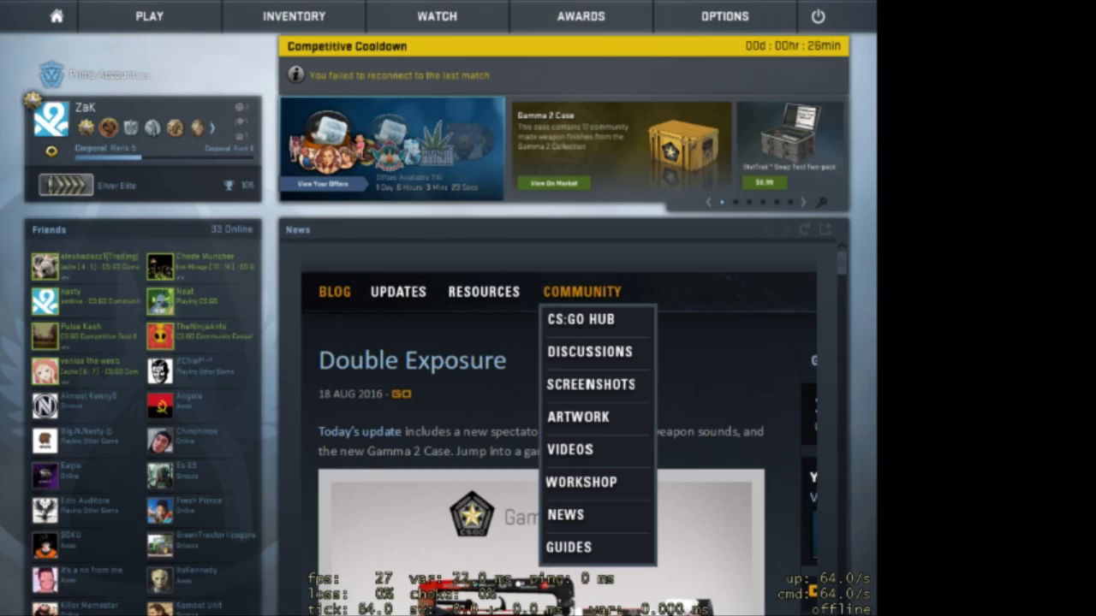
{"action": "mouse_move", "coordinate": [724, 16]}
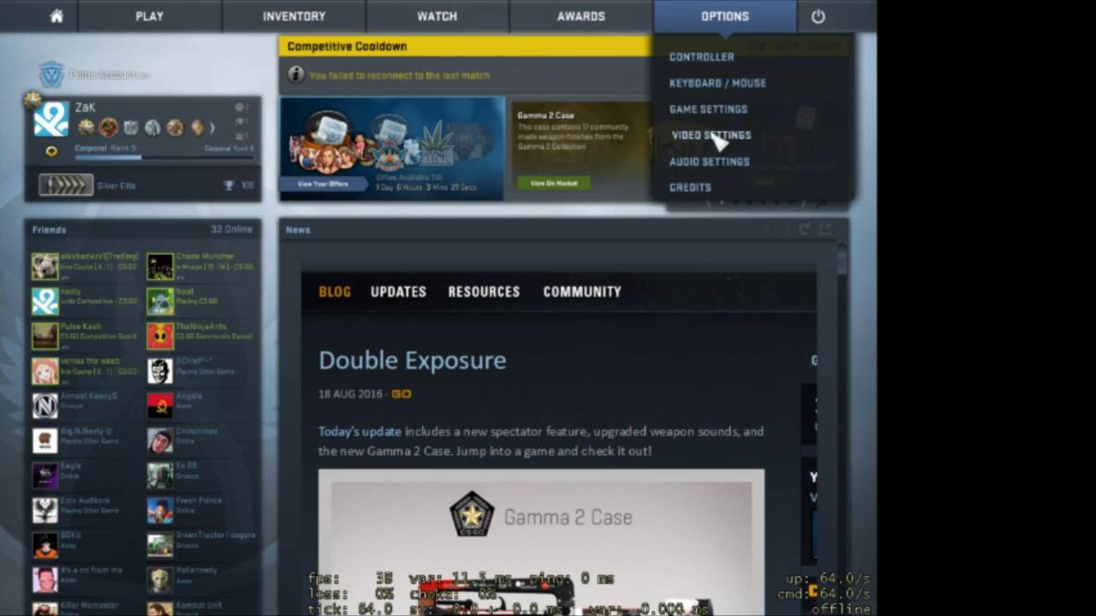
{"action": "left_click", "coordinate": [713, 139]}
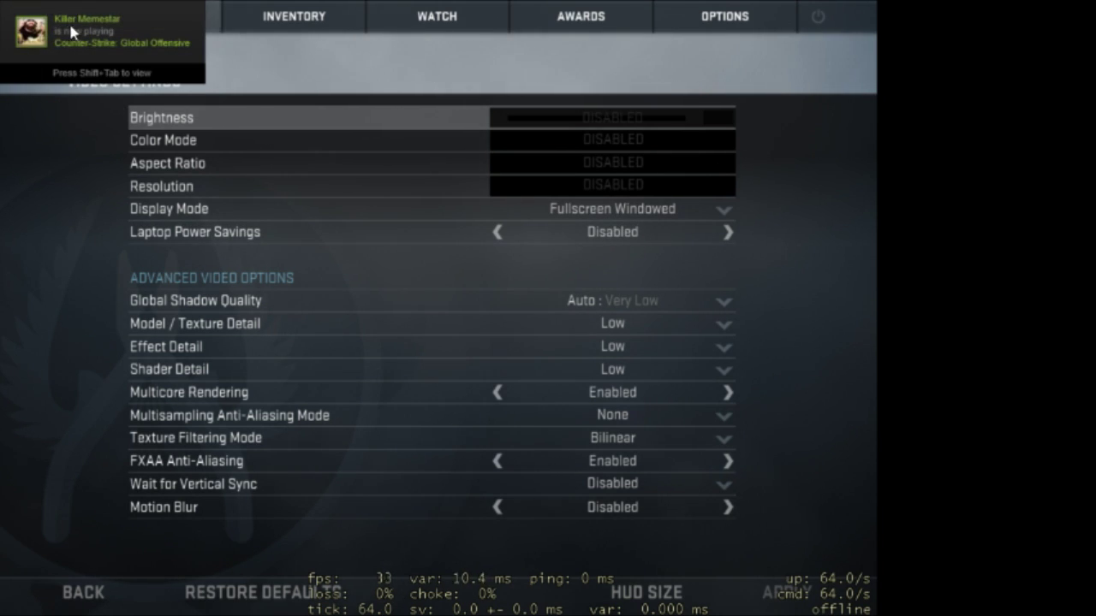
{"action": "key", "text": "Escape"}
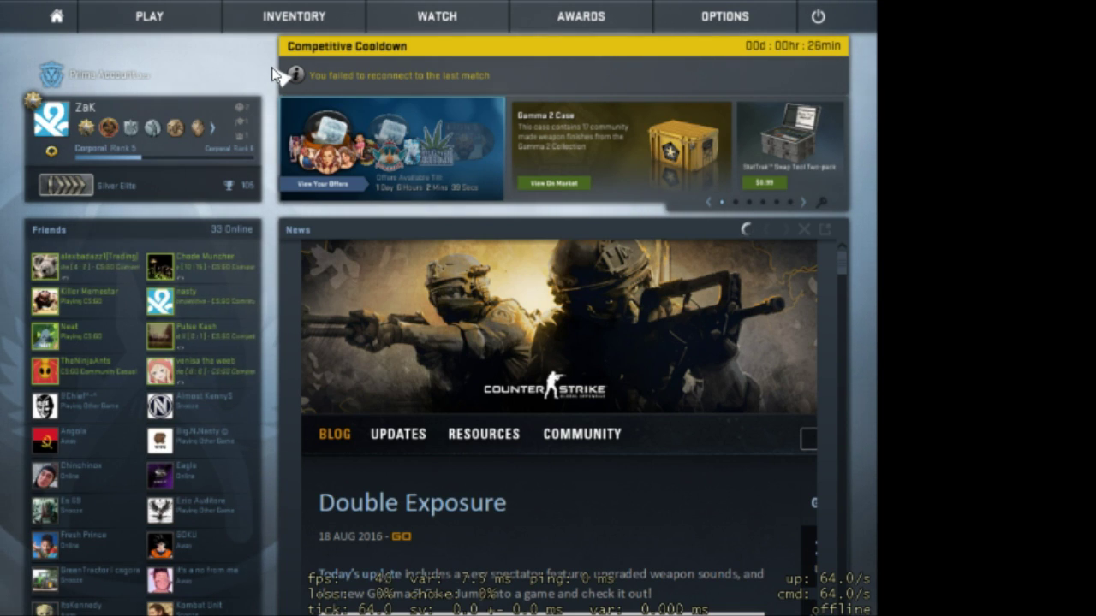
Minimise the graphics panel and bring the Steam window to the front
{"action": "key", "text": "alt+Tab"}
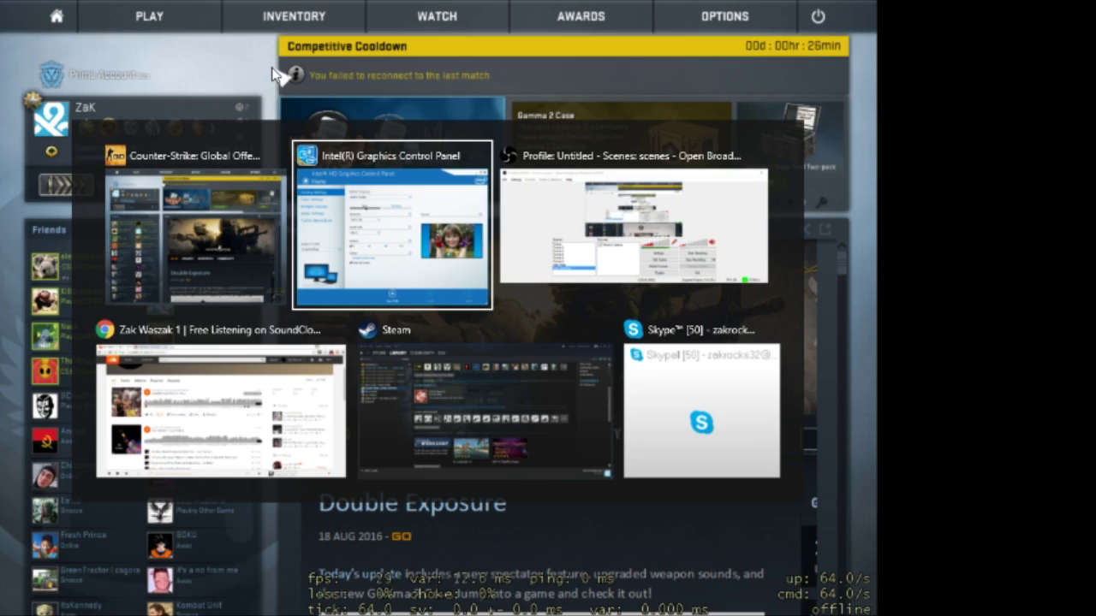
{"action": "left_click", "coordinate": [824, 16]}
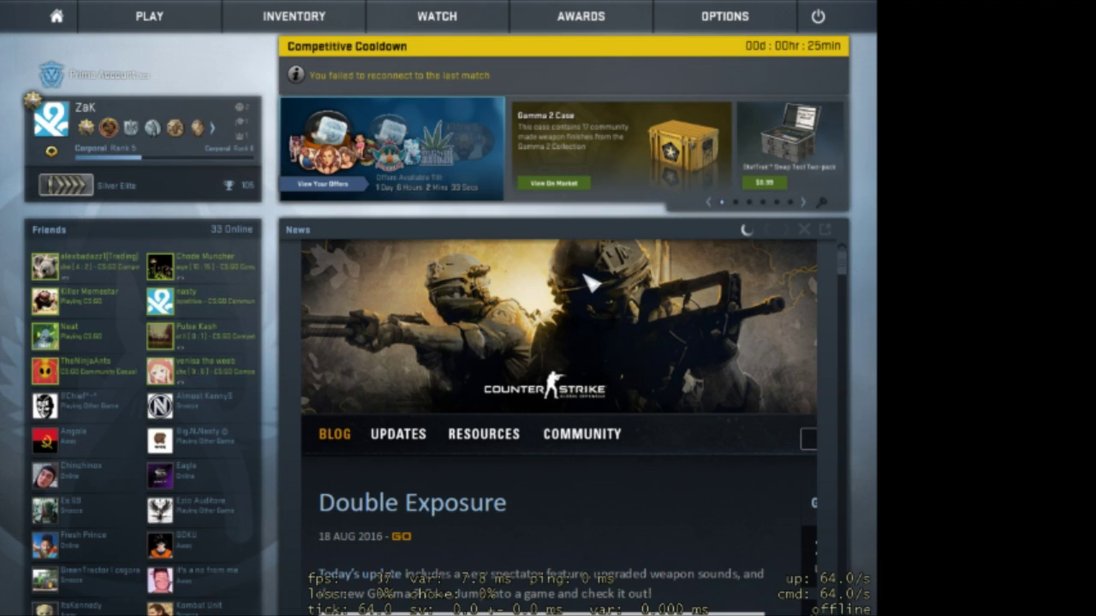
{"action": "key", "text": "alt+Tab"}
{"action": "left_click", "coordinate": [502, 410]}
{"action": "mouse_move", "coordinate": [384, 46]}
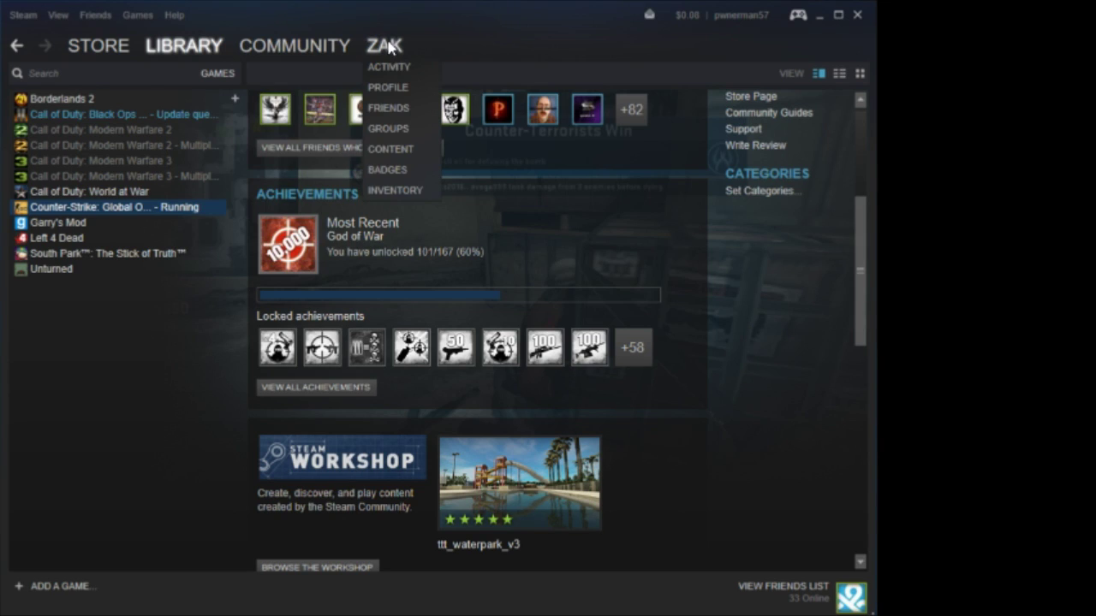
Open PROFILE from the username menu and scroll through the profile page
{"action": "left_click", "coordinate": [403, 188]}
{"action": "left_click", "coordinate": [390, 87]}
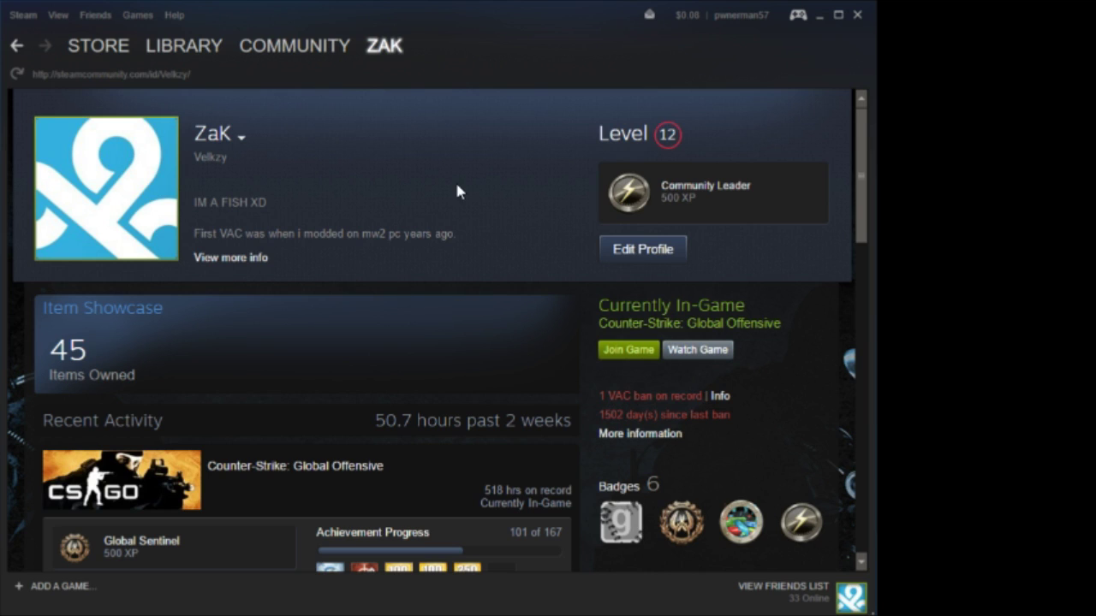
{"action": "left_click_drag", "start_coordinate": [303, 234], "coordinate": [462, 234]}
{"action": "left_click", "coordinate": [458, 235]}
{"action": "mouse_move", "coordinate": [303, 342]}
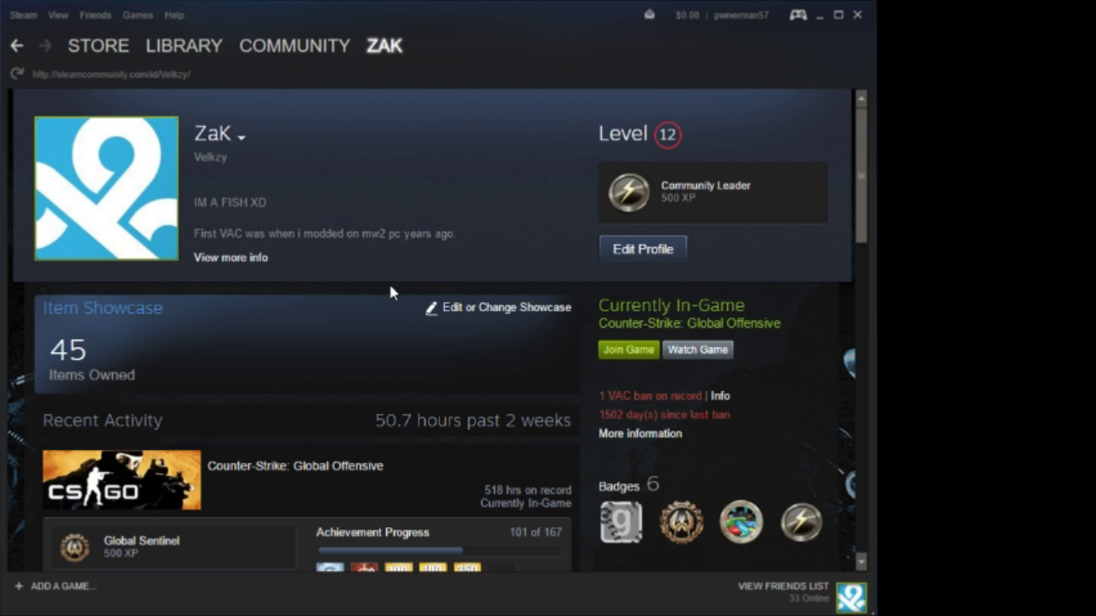
{"action": "scroll", "coordinate": [382, 289], "scroll_direction": "down", "scroll_amount": 2}
{"action": "scroll", "coordinate": [379, 294], "scroll_direction": "down", "scroll_amount": 2}
{"action": "scroll", "coordinate": [382, 313], "scroll_direction": "down", "scroll_amount": 4}
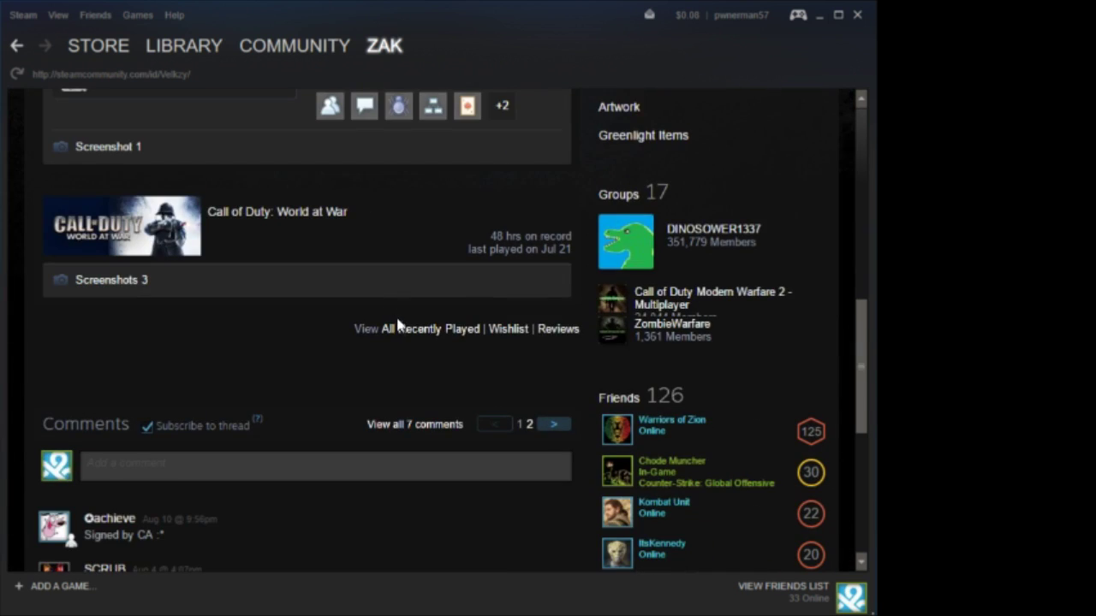
{"action": "scroll", "coordinate": [421, 360], "scroll_direction": "down", "scroll_amount": 3}
{"action": "scroll", "coordinate": [419, 358], "scroll_direction": "up", "scroll_amount": 6}
{"action": "scroll", "coordinate": [414, 328], "scroll_direction": "up", "scroll_amount": 5}
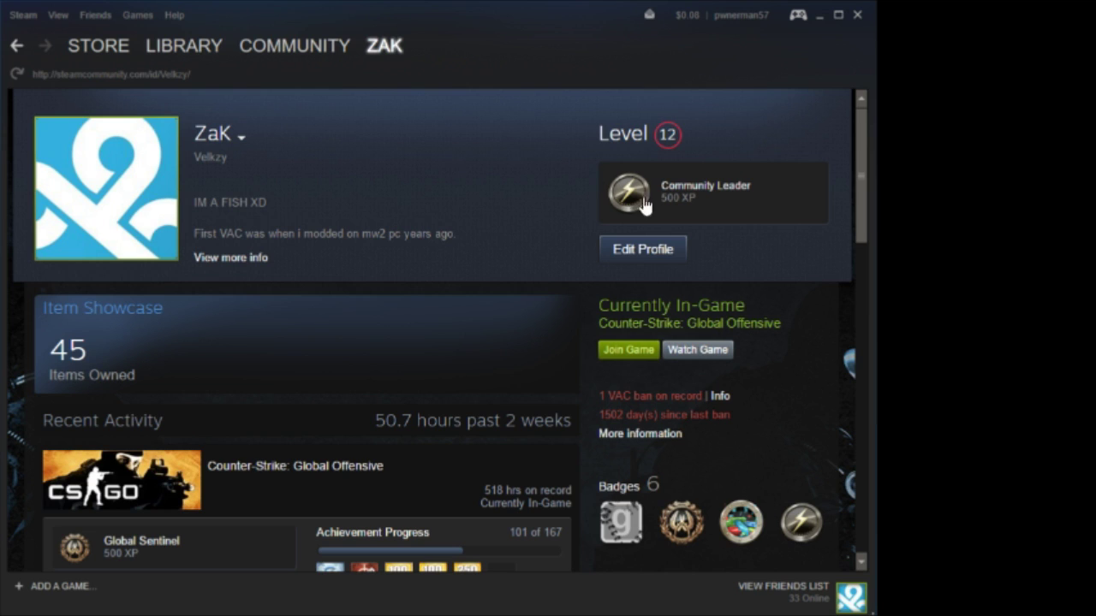
Minimise OBS and Steam, then open INVENTORY in CS:GO
{"action": "left_click", "coordinate": [459, 601]}
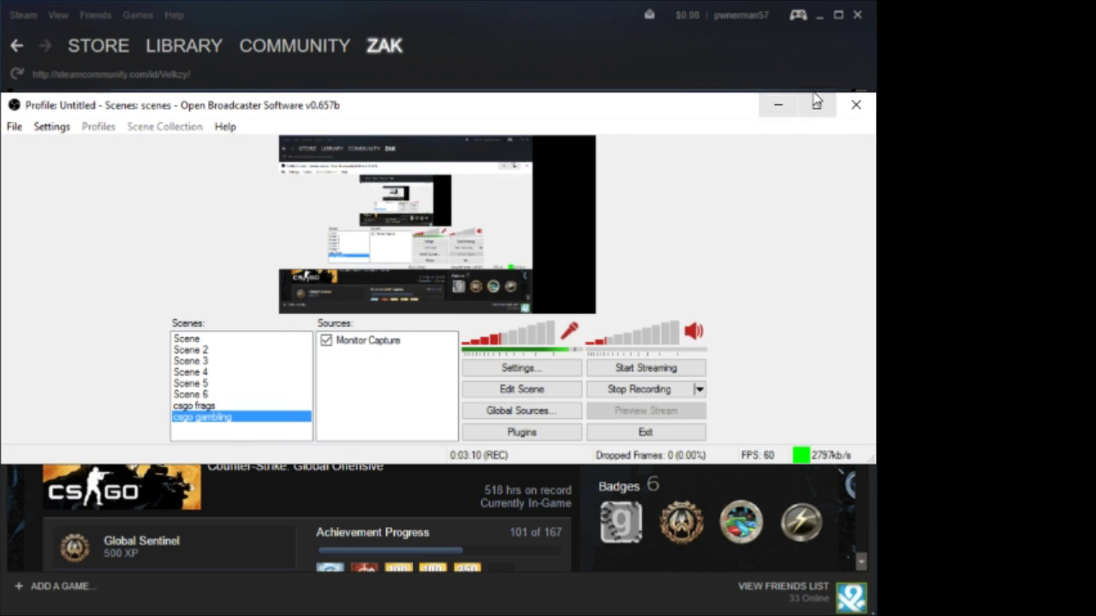
{"action": "left_click", "coordinate": [777, 104]}
{"action": "left_click", "coordinate": [818, 15]}
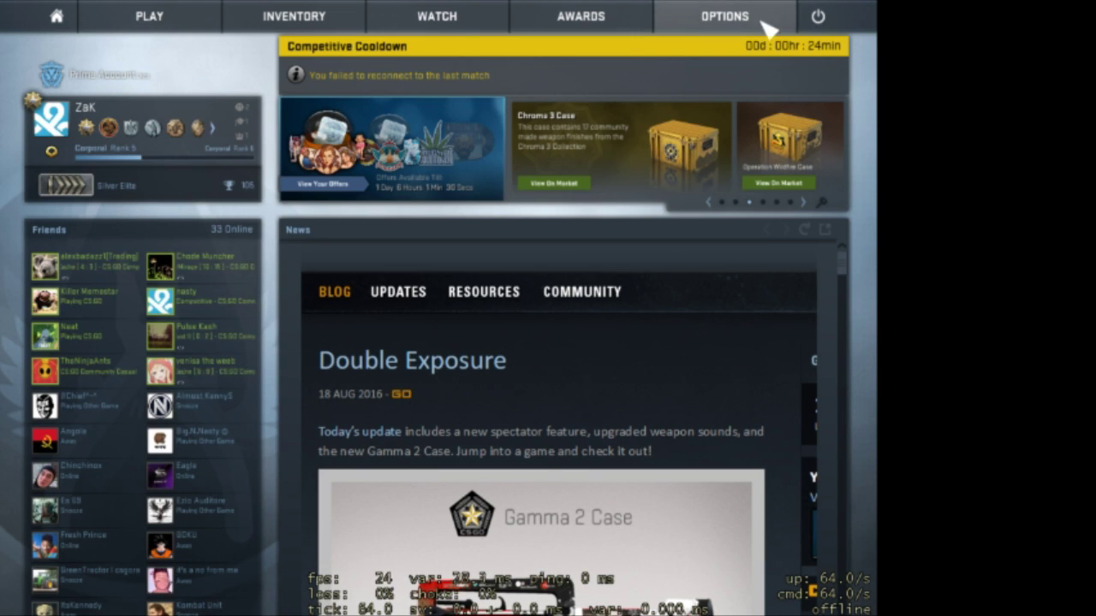
{"action": "left_click", "coordinate": [306, 11]}
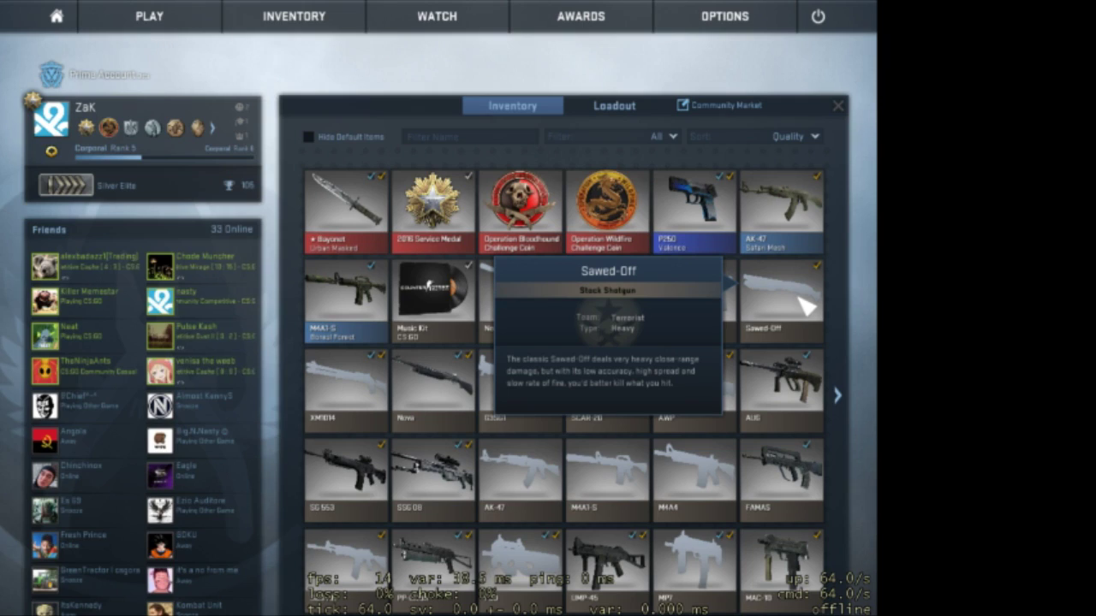